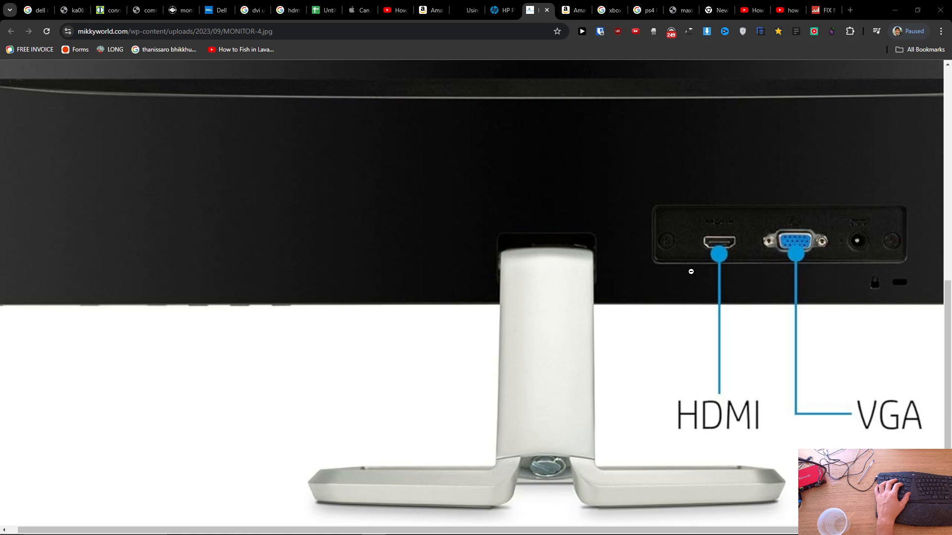
Switch to the HP monitor connection support page and review the HDMI cable step
left_click(498, 10)
scroll(368, 316, "down", 5)
scroll(368, 316, "down", 5)
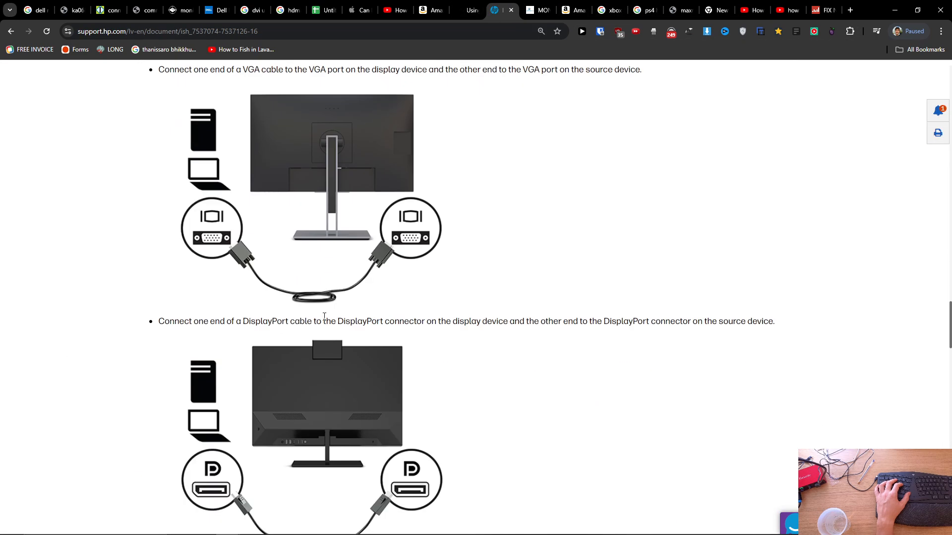
scroll(324, 316, "up", 5)
scroll(230, 297, "down", 8)
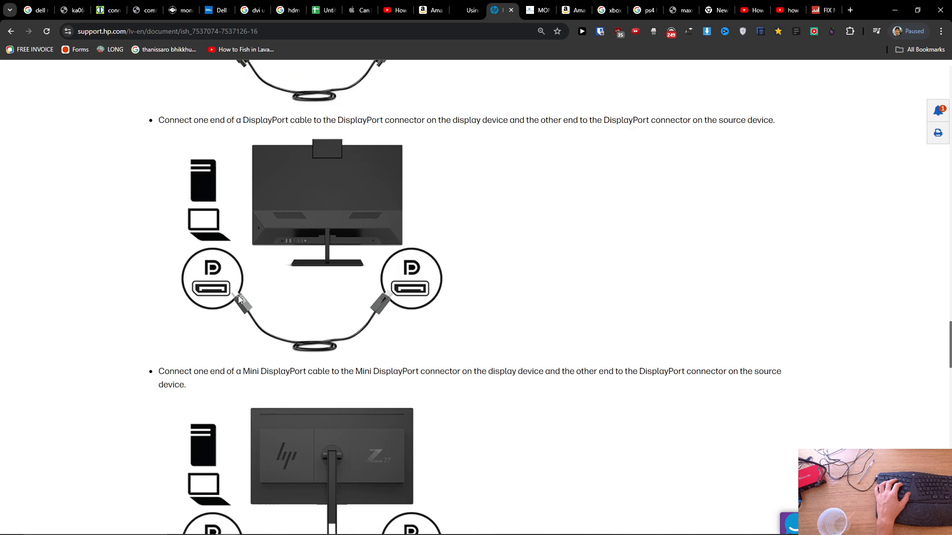
scroll(242, 299, "down", 8)
scroll(307, 308, "down", 5)
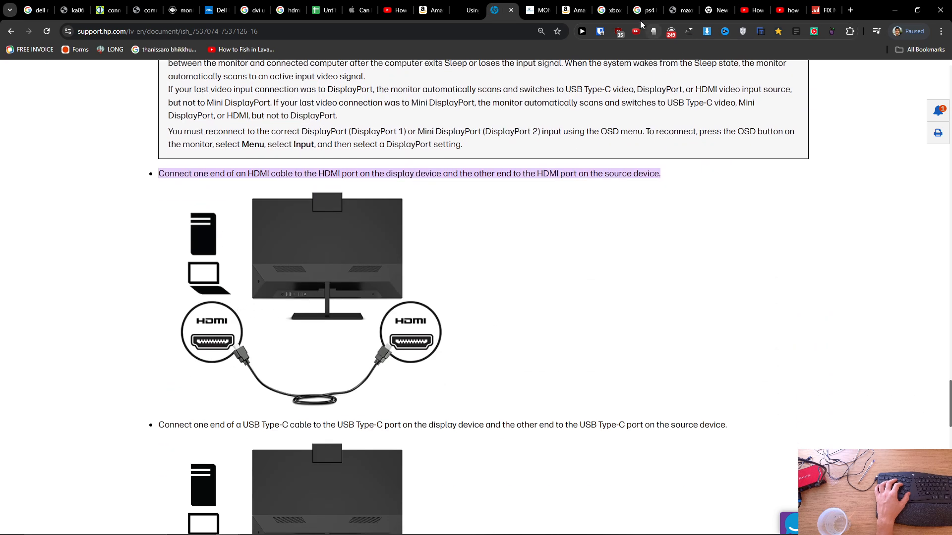
Search Google for 'docking station macbook pro' from the blank tab
left_click(851, 9)
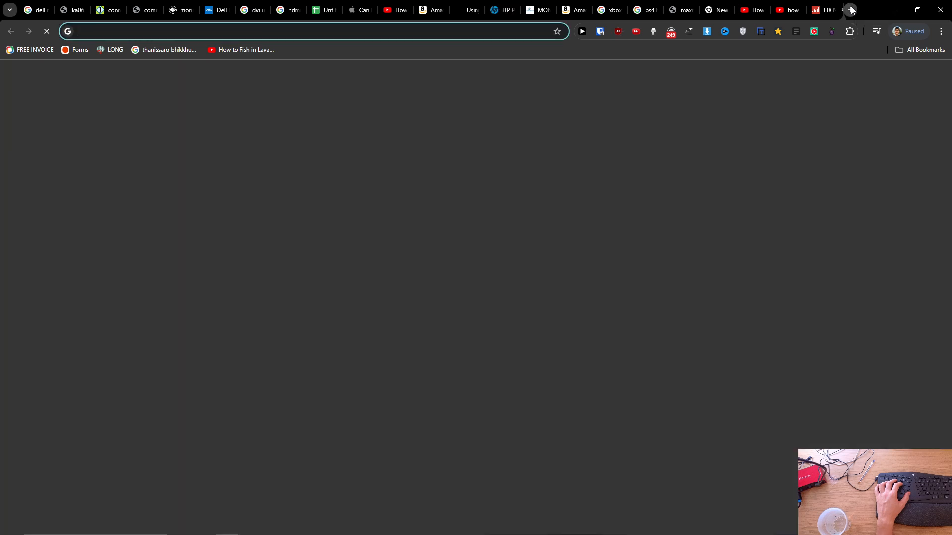
type("docking station macbo")
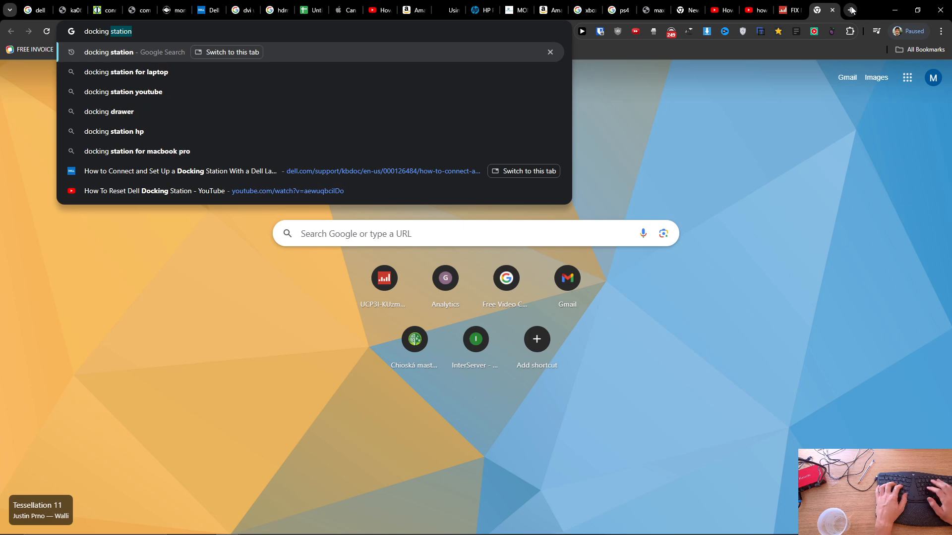
key("Return")
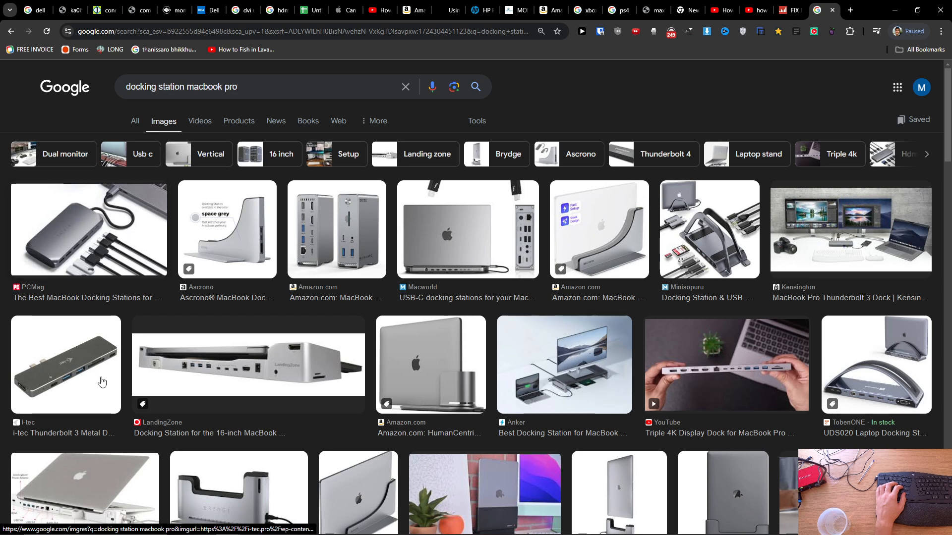
Preview the i-tec Thunderbolt 3 dock, Macworld USB-C dock and Triple 4K Display Dock results
left_click(65, 364)
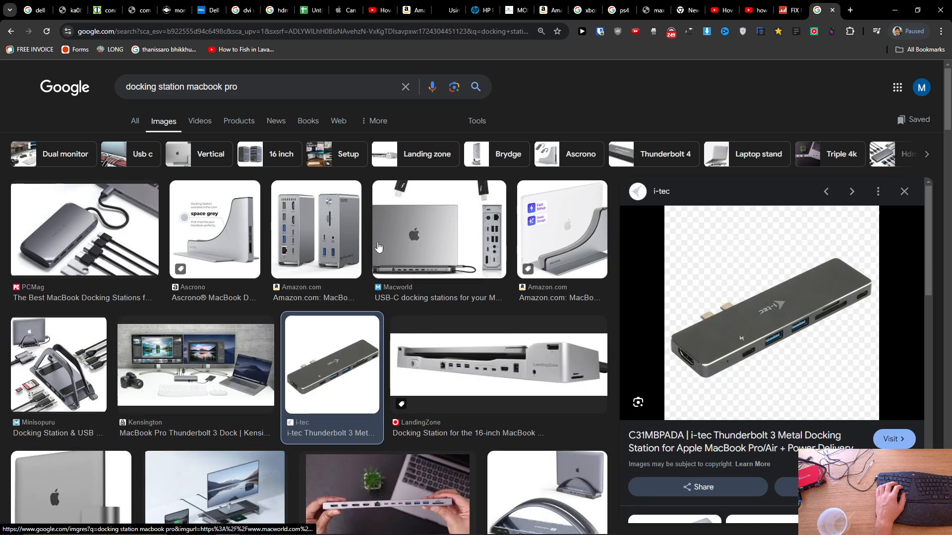
left_click(433, 237)
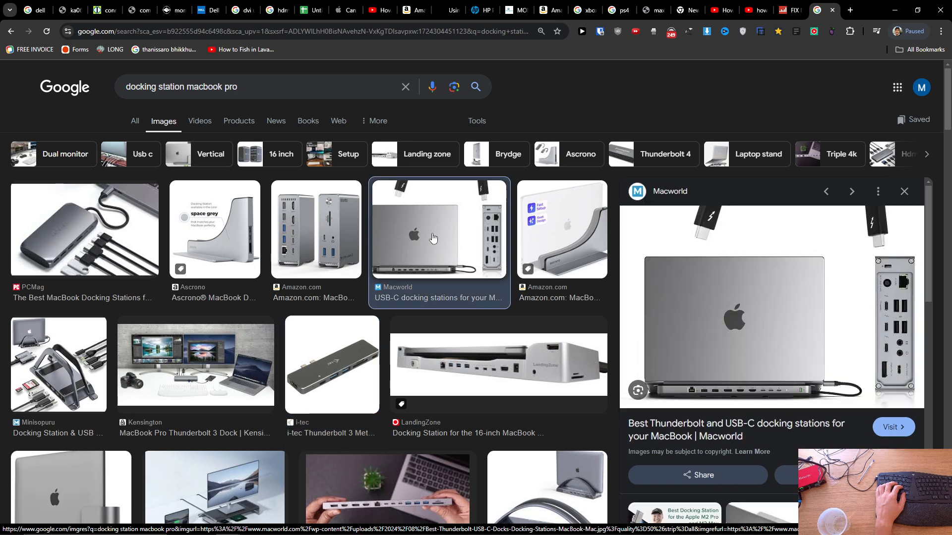
scroll(433, 238, "down", 3)
scroll(433, 238, "down", 2)
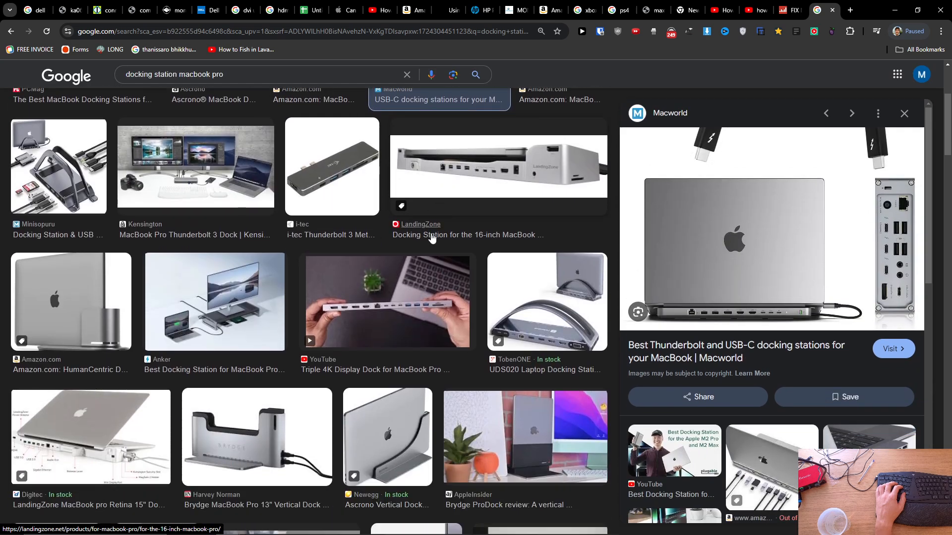
left_click(387, 297)
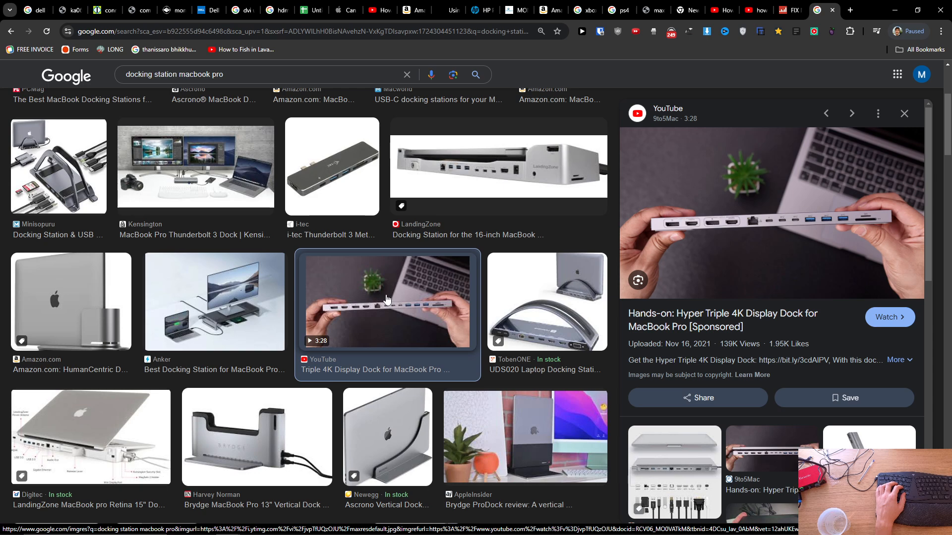
left_click(848, 9)
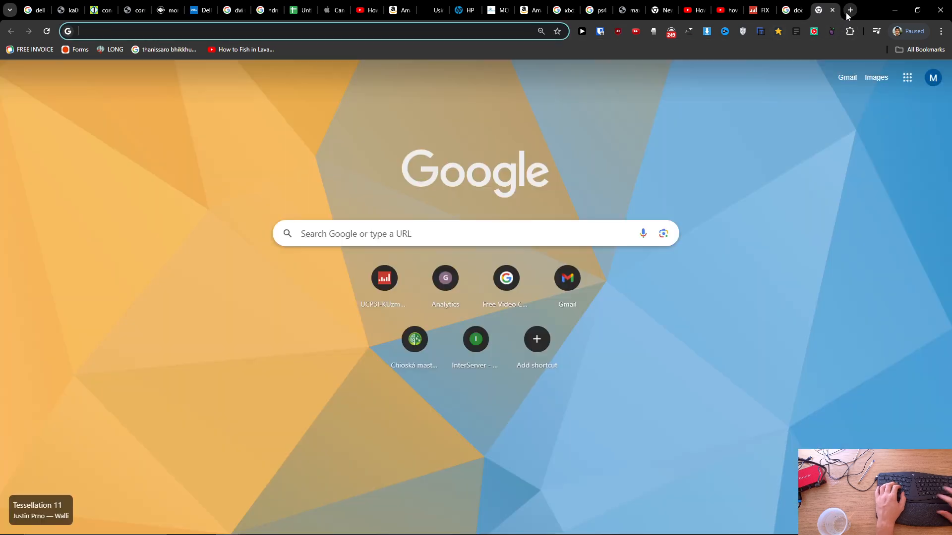
type("hdmi thu")
Search 'hdmi thunderbolt adaptor' via the suggestion list and switch to image results
key("Down")
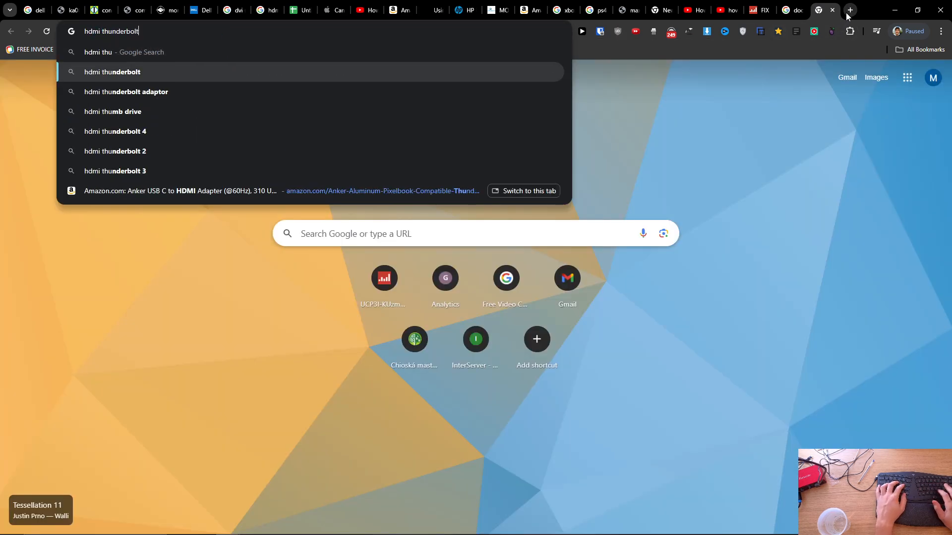
key("Down")
key("Return")
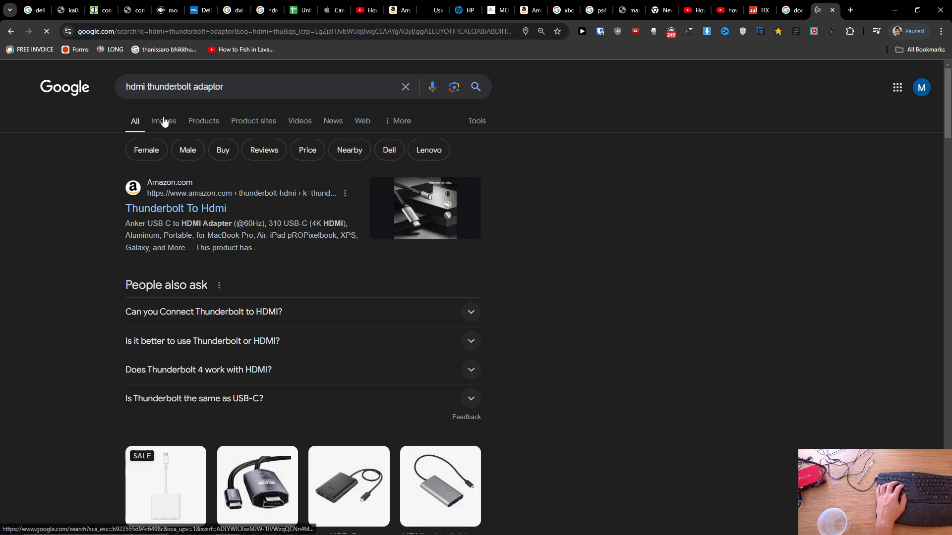
left_click(165, 121)
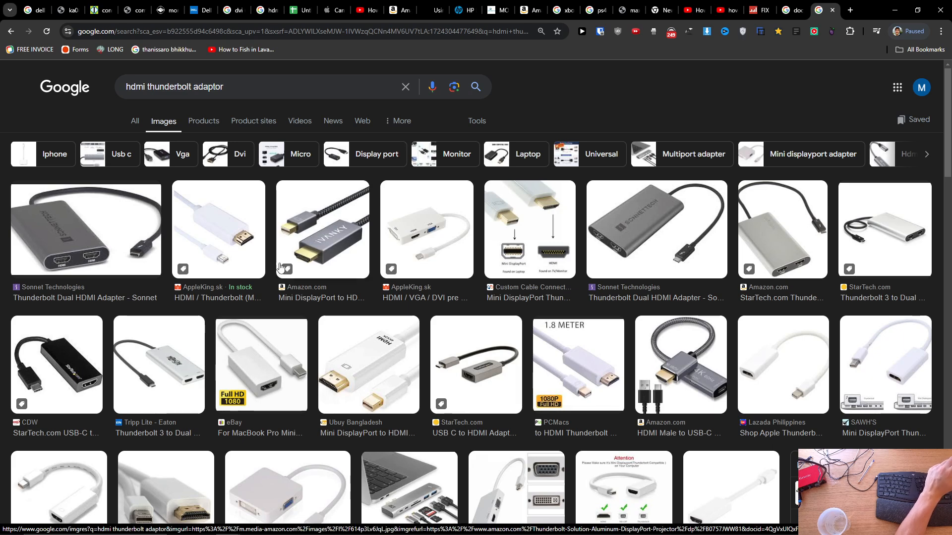
Preview the StarTech USB-C to HDMI adapter, then return to the HP support instructions
left_click(58, 364)
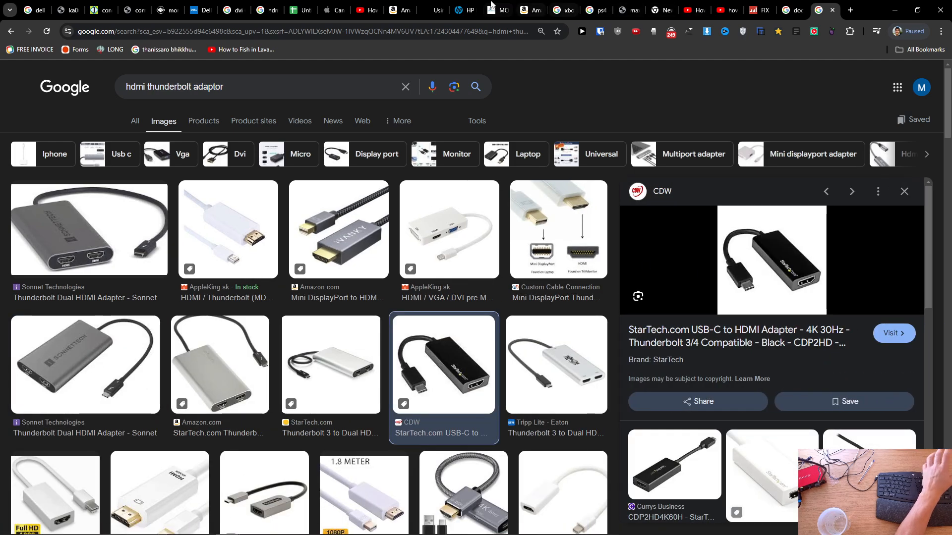
left_click(460, 10)
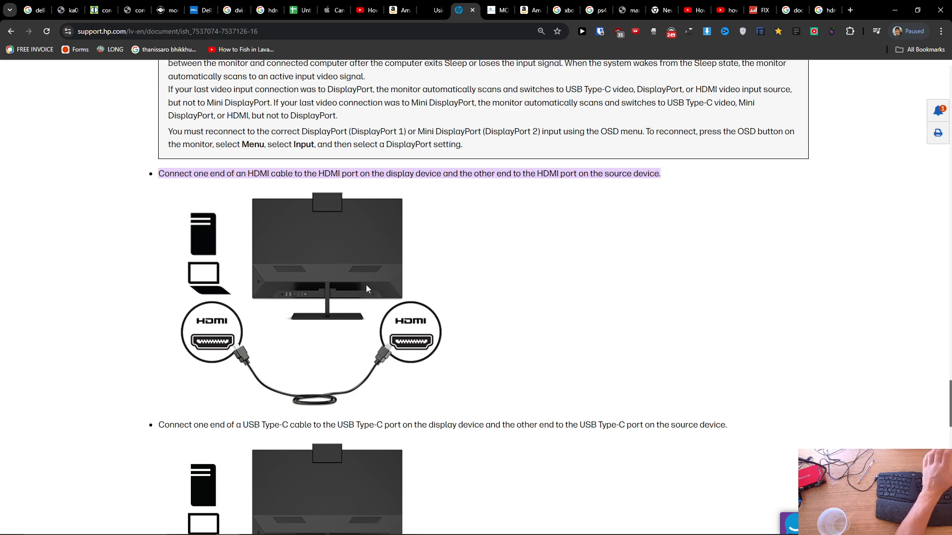
Open the StarTech USB-C to HDMI adapter image on its own in a new tab
left_click(819, 10)
right_click(775, 262)
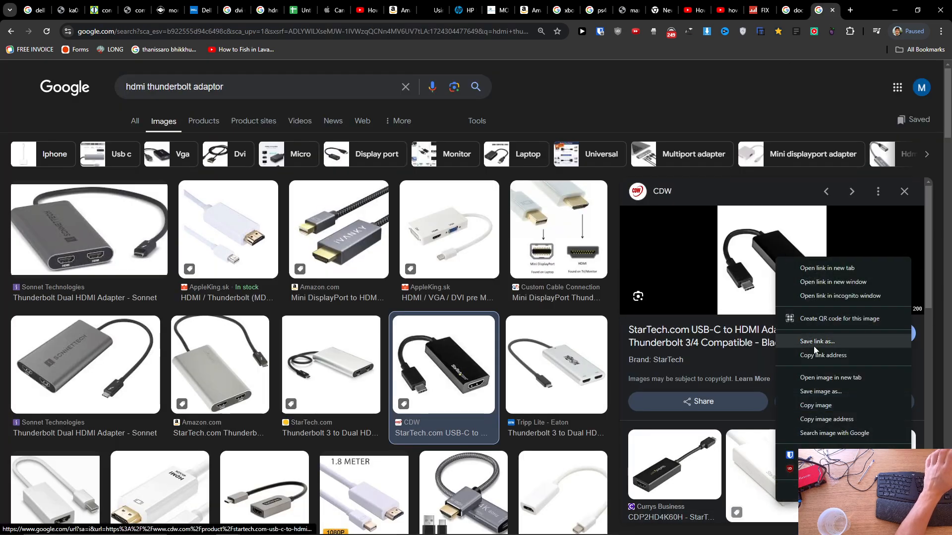
left_click(816, 370)
left_click(825, 10)
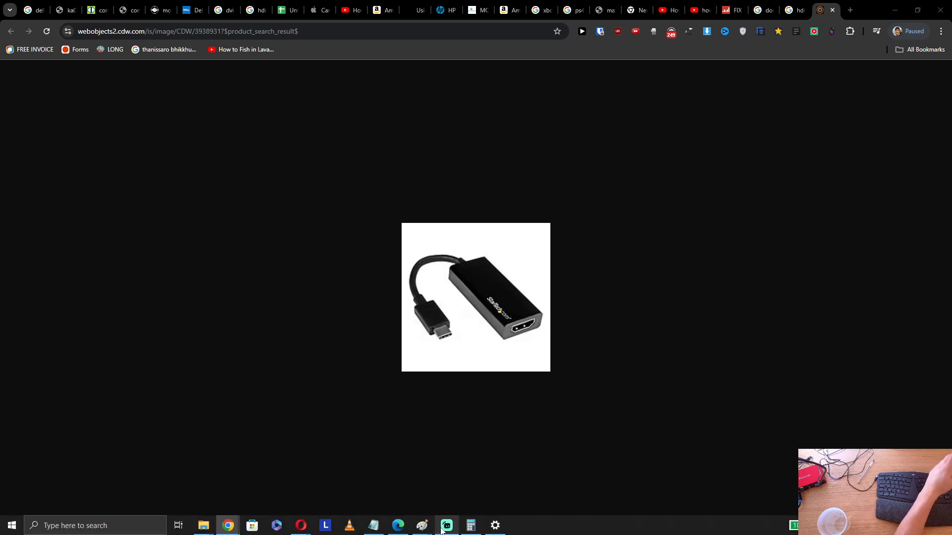
left_click(446, 525)
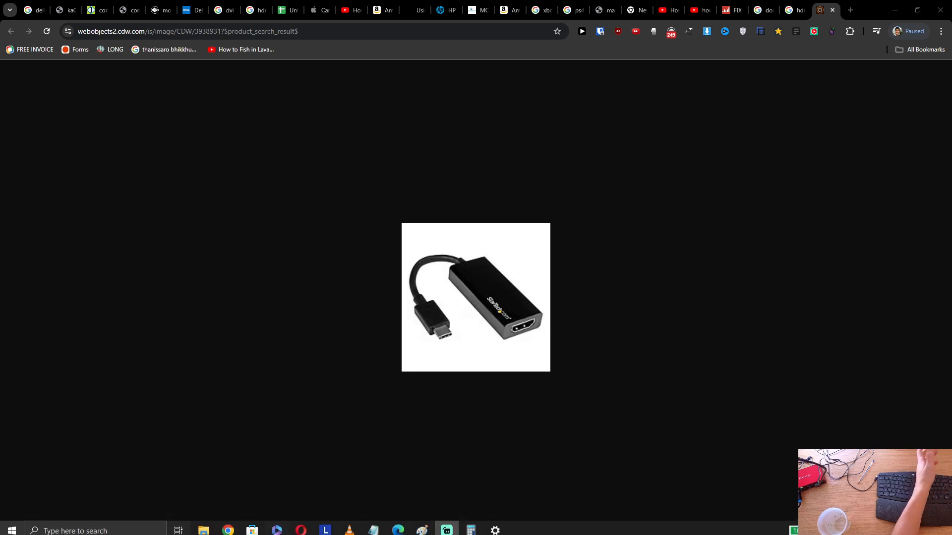